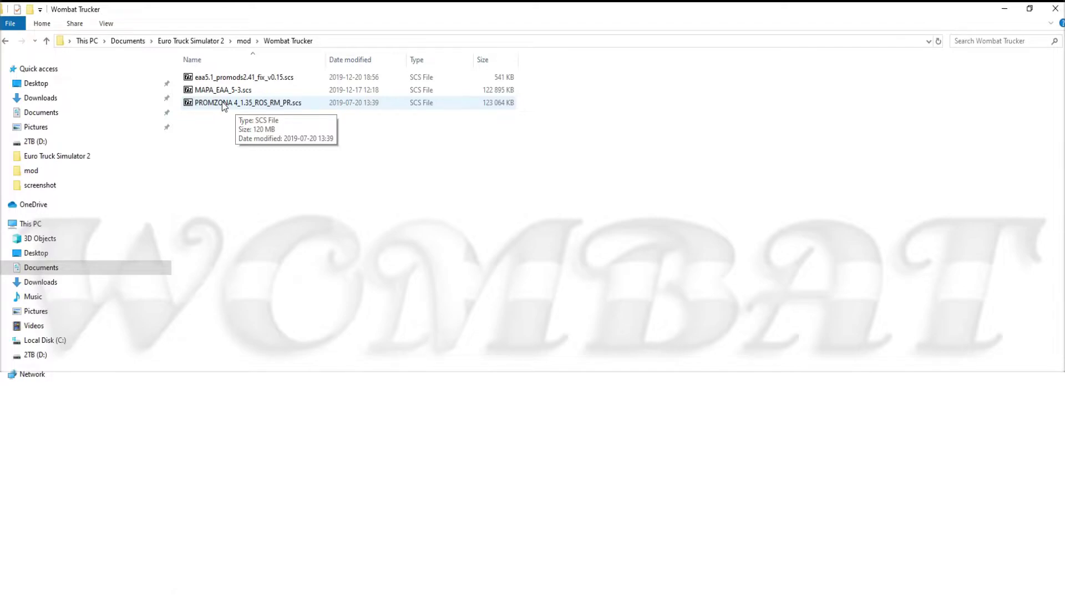
- Try opening manifest.sii from the PROMZONA archive, then dismiss the data error report
{"action": "double_click", "coordinate": [222, 103]}
{"action": "left_click_drag", "start_coordinate": [512, 203], "coordinate": [389, 132]}
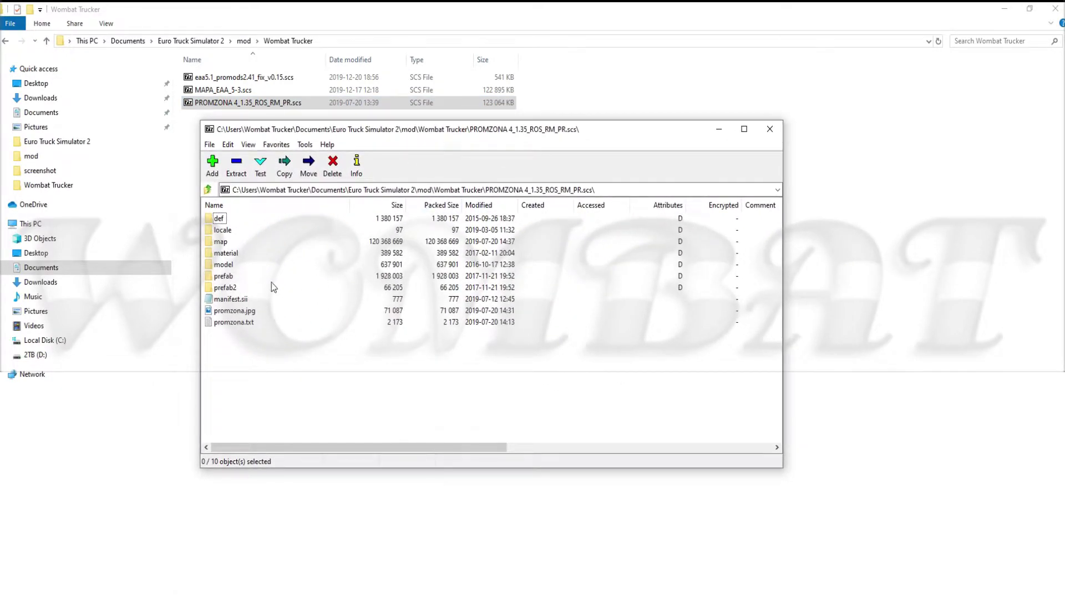
{"action": "double_click", "coordinate": [229, 299]}
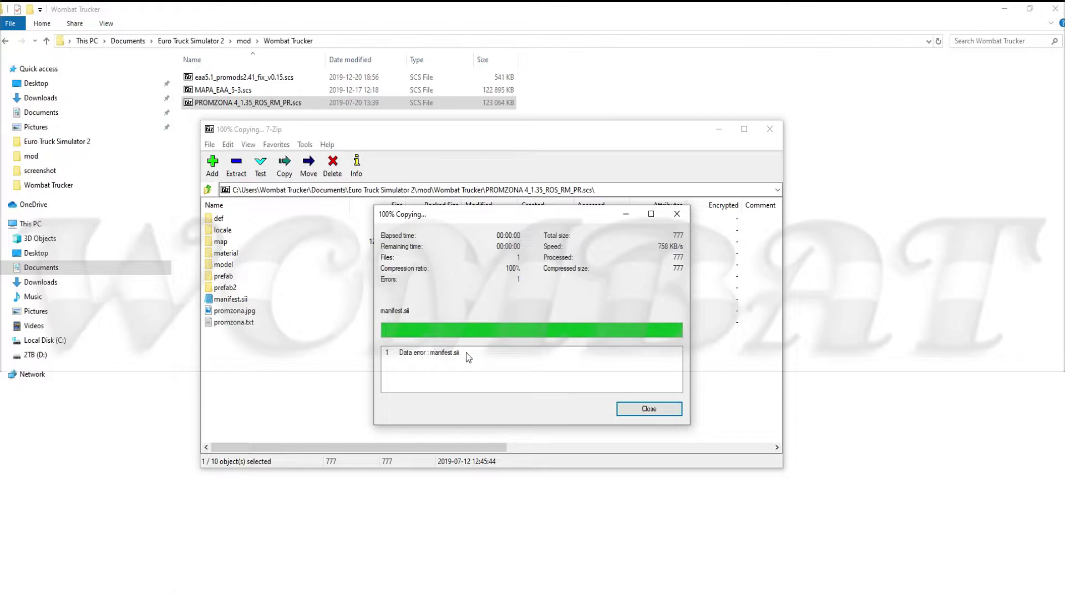
{"action": "left_click", "coordinate": [645, 411]}
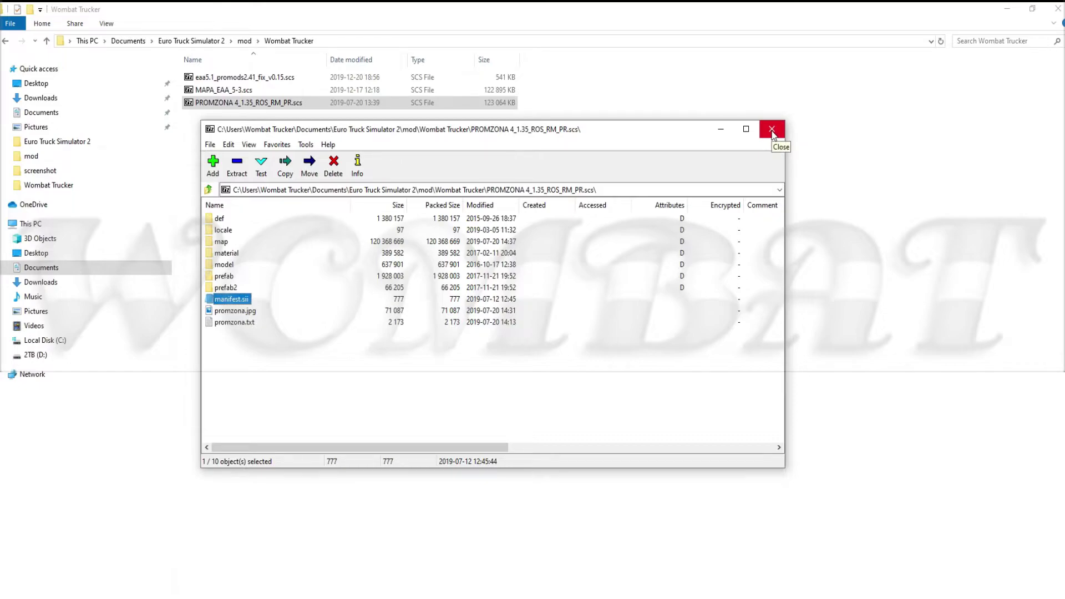
- Close the PROMZONA archive and try the MAPA_EAA_5-3.scs archive, dismissing its cannot-open error
{"action": "left_click", "coordinate": [772, 129]}
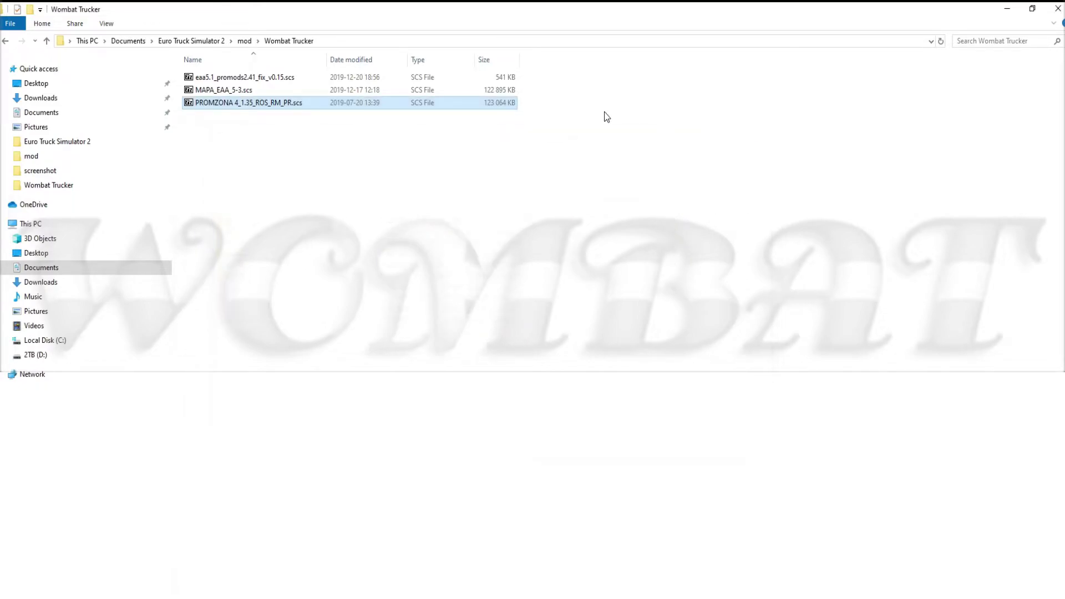
{"action": "double_click", "coordinate": [230, 89]}
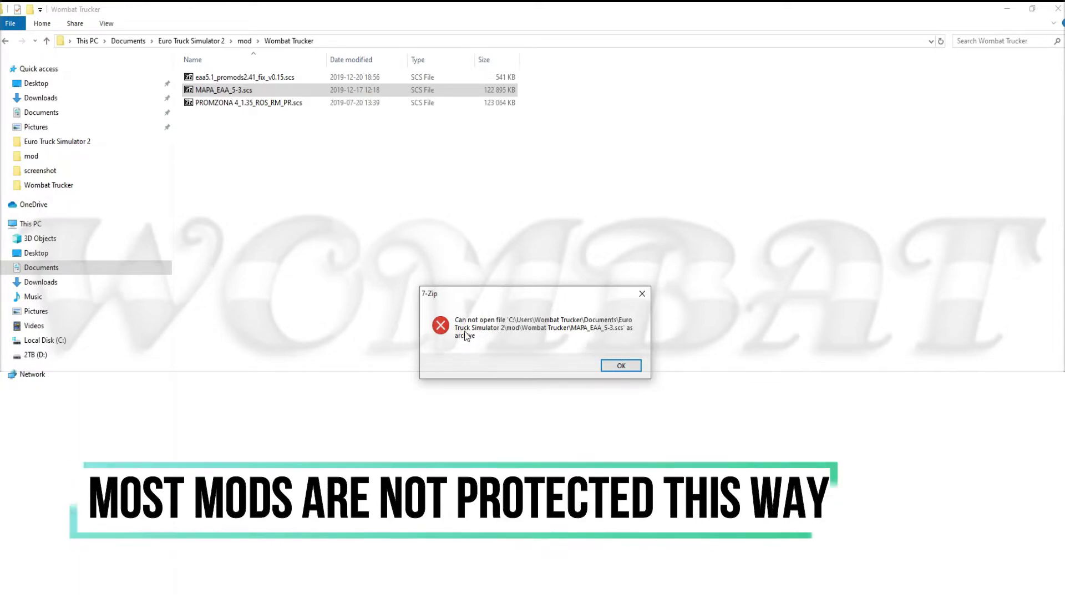
{"action": "left_click", "coordinate": [643, 294]}
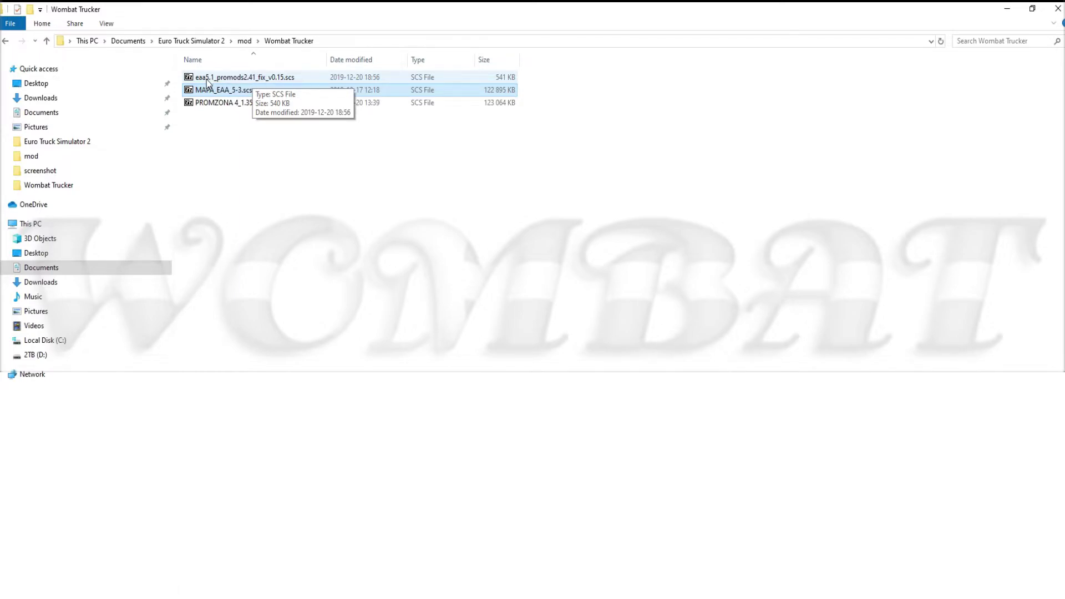
- Open manifest.sii from the eaa5.1 Promods fix archive in Notepad and select its compatible_versions line
{"action": "double_click", "coordinate": [289, 82]}
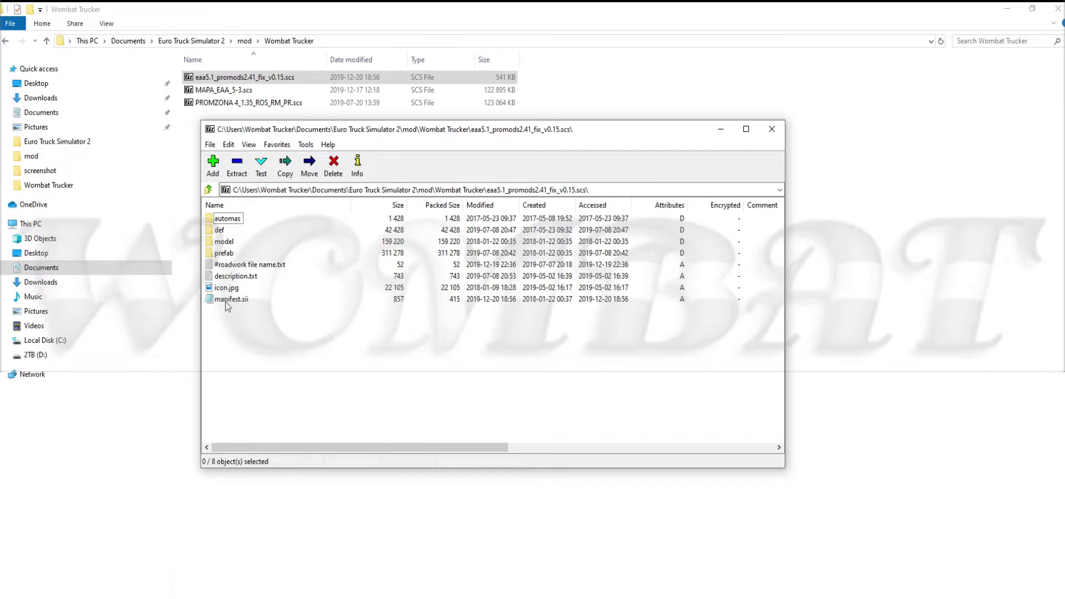
{"action": "double_click", "coordinate": [228, 301]}
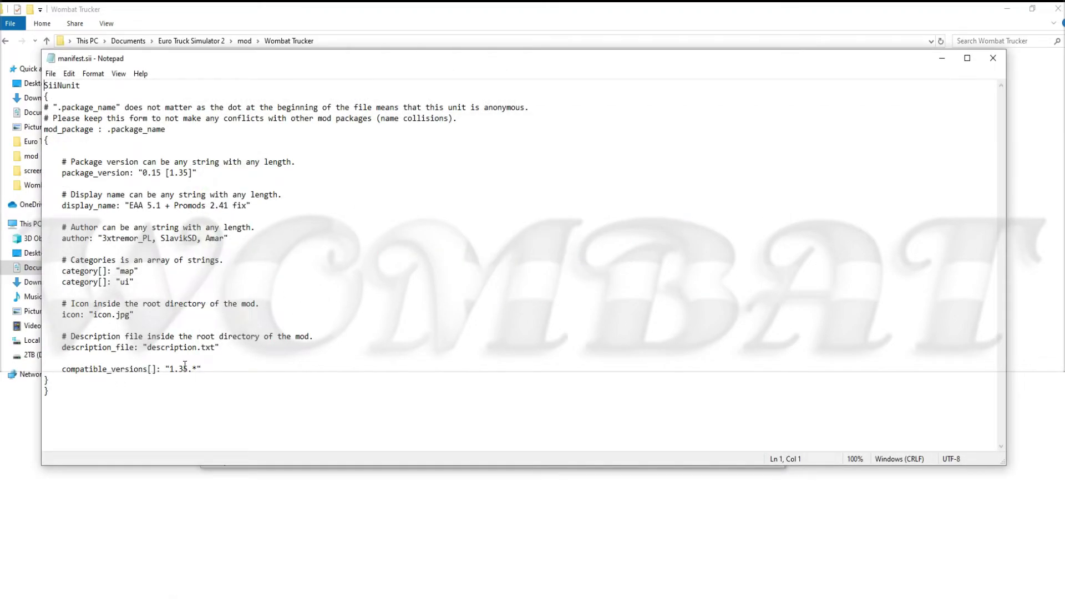
{"action": "left_click_drag", "start_coordinate": [205, 369], "coordinate": [62, 369]}
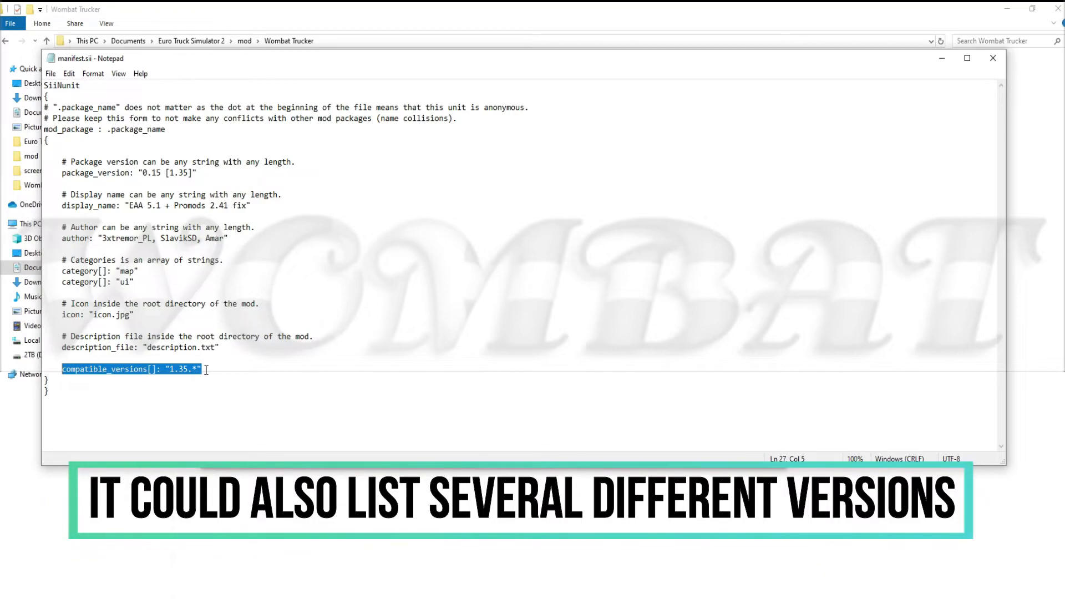
{"action": "left_click_drag", "start_coordinate": [316, 65], "coordinate": [329, 102]}
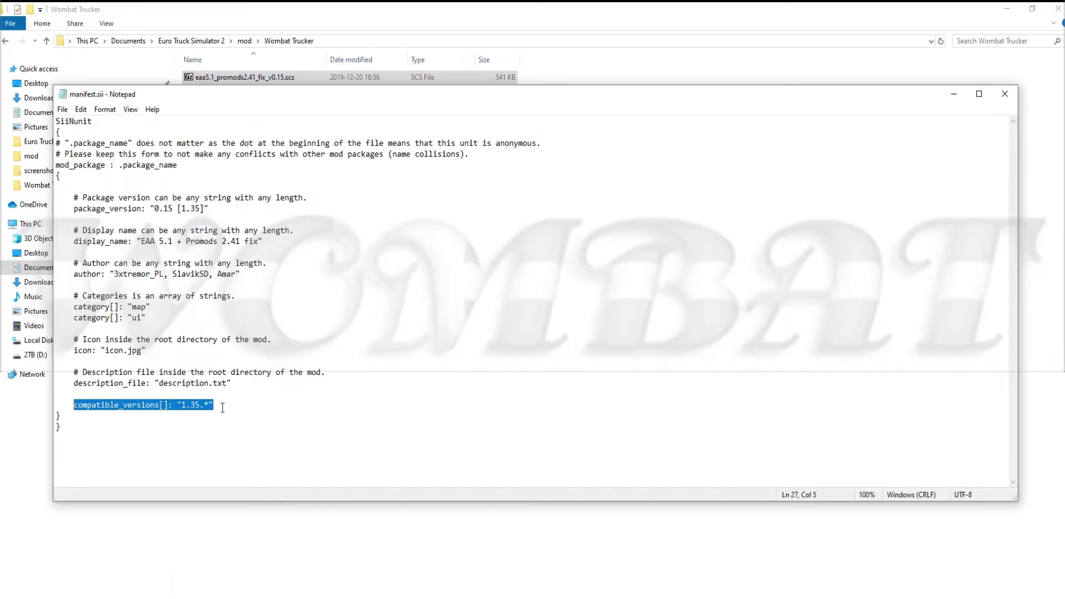
{"action": "left_click_drag", "start_coordinate": [223, 408], "coordinate": [64, 398]}
- Cut the compatible_versions line and paste it back onto the empty line
{"action": "right_click", "coordinate": [84, 402]}
{"action": "left_click", "coordinate": [105, 427]}
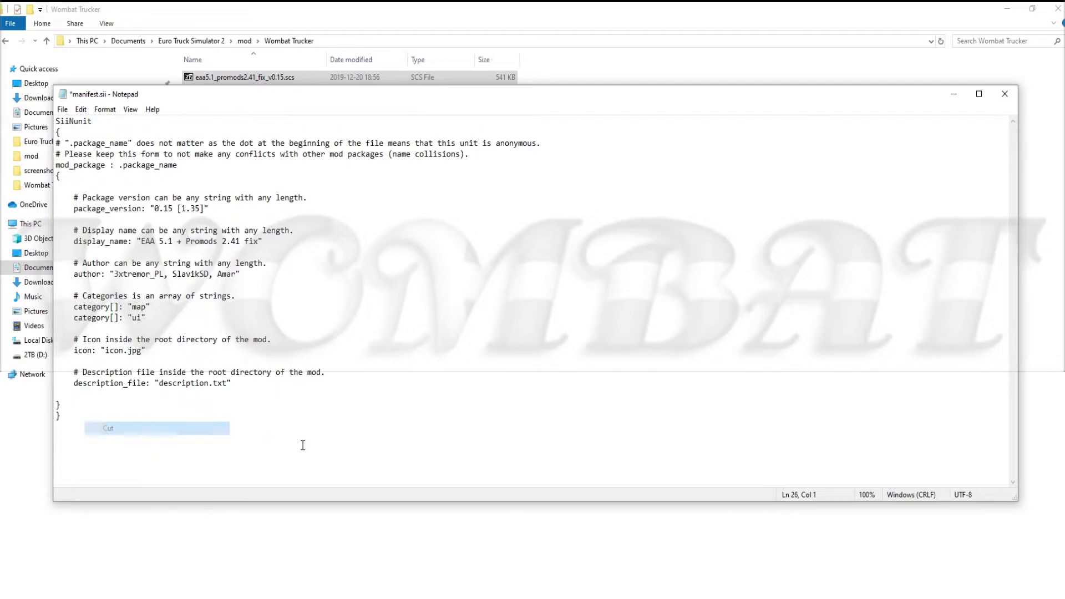
{"action": "right_click", "coordinate": [138, 397]}
{"action": "left_click", "coordinate": [172, 444]}
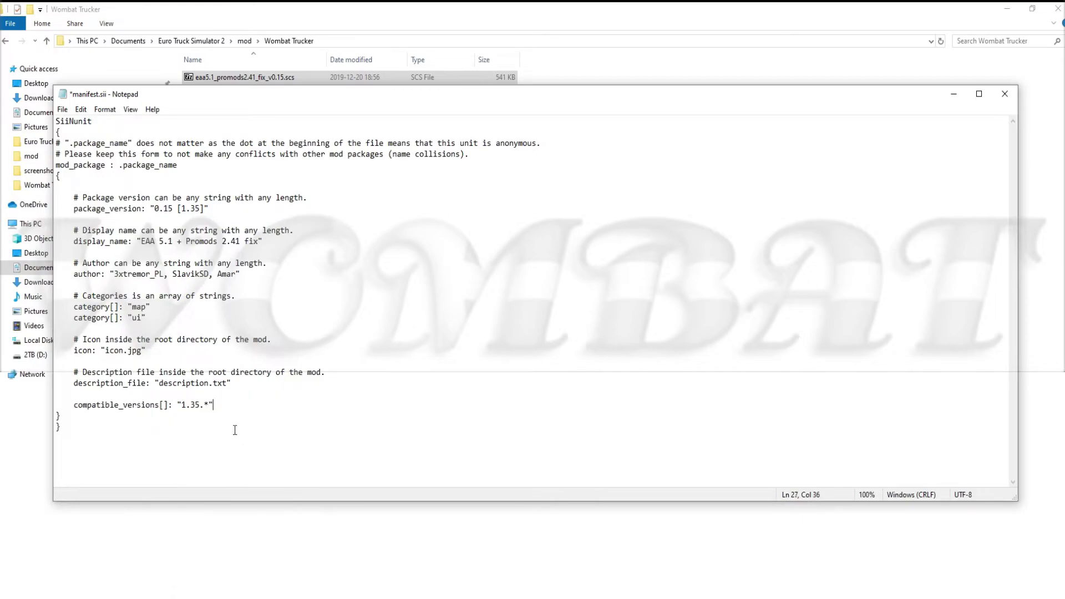
- Change the version from 1.35 to 1.36 and close the edited manifest
{"action": "left_click", "coordinate": [200, 406]}
{"action": "key", "text": "BackSpace"}
{"action": "type", "text": "6"}
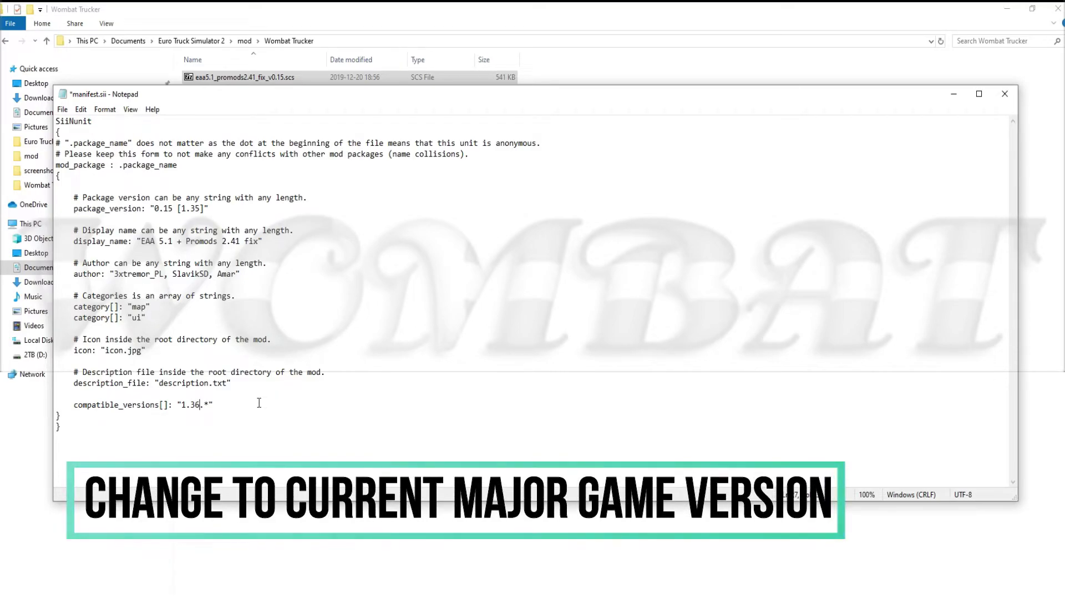
{"action": "left_click", "coordinate": [1005, 96]}
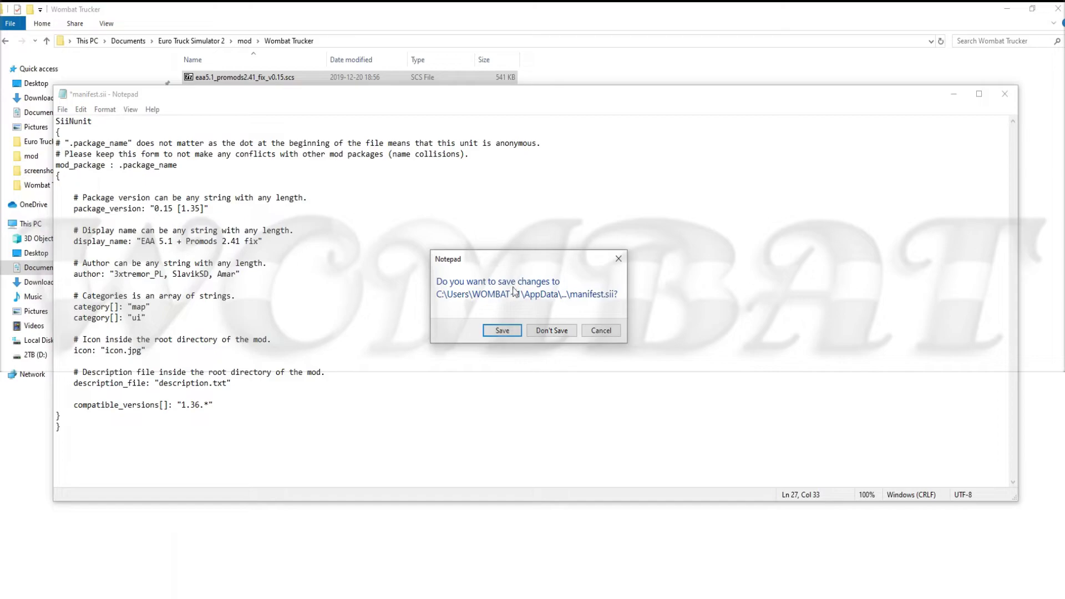
- Save manifest.sii, confirm updating it in the eaa5.1 archive, and reopen it to verify 1.36
{"action": "left_click", "coordinate": [501, 330]}
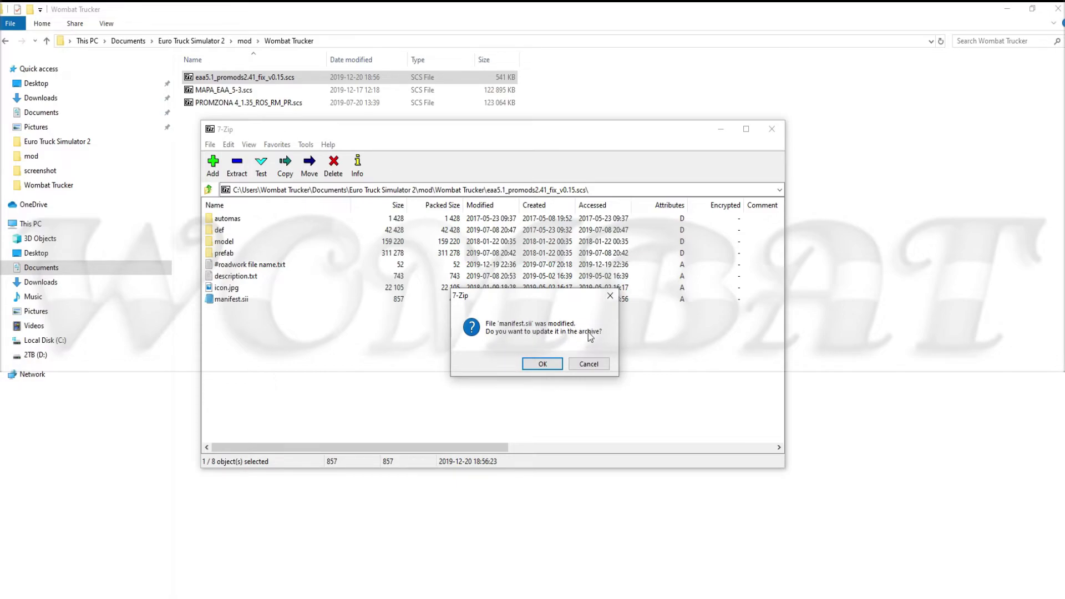
{"action": "left_click", "coordinate": [537, 366]}
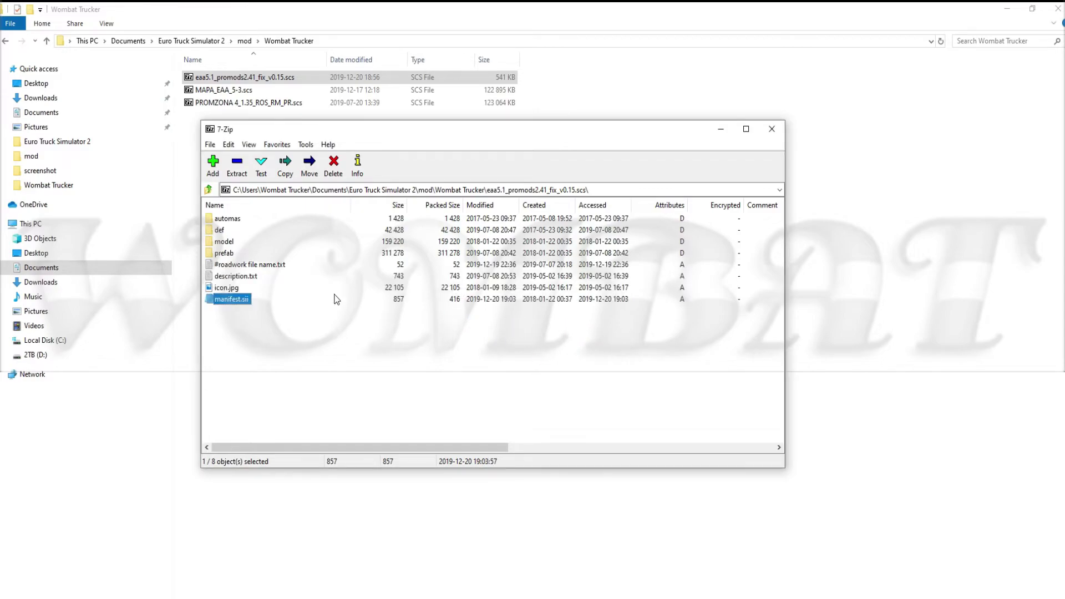
{"action": "double_click", "coordinate": [233, 300]}
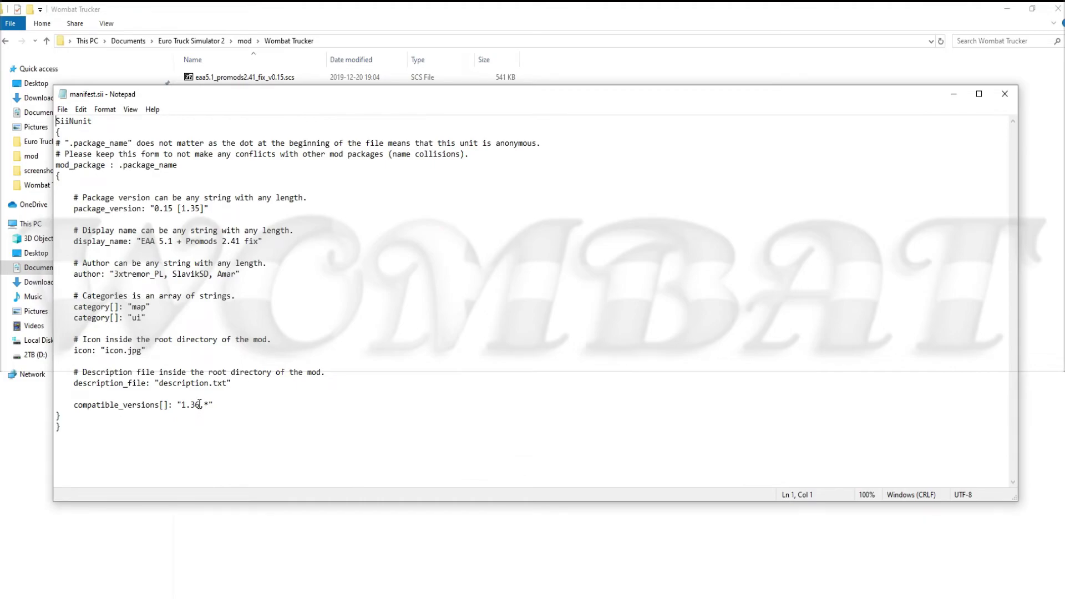
- Close the verified manifest and the eaa5.1 archive, then reopen the PROMZONA archive
{"action": "left_click", "coordinate": [1011, 96]}
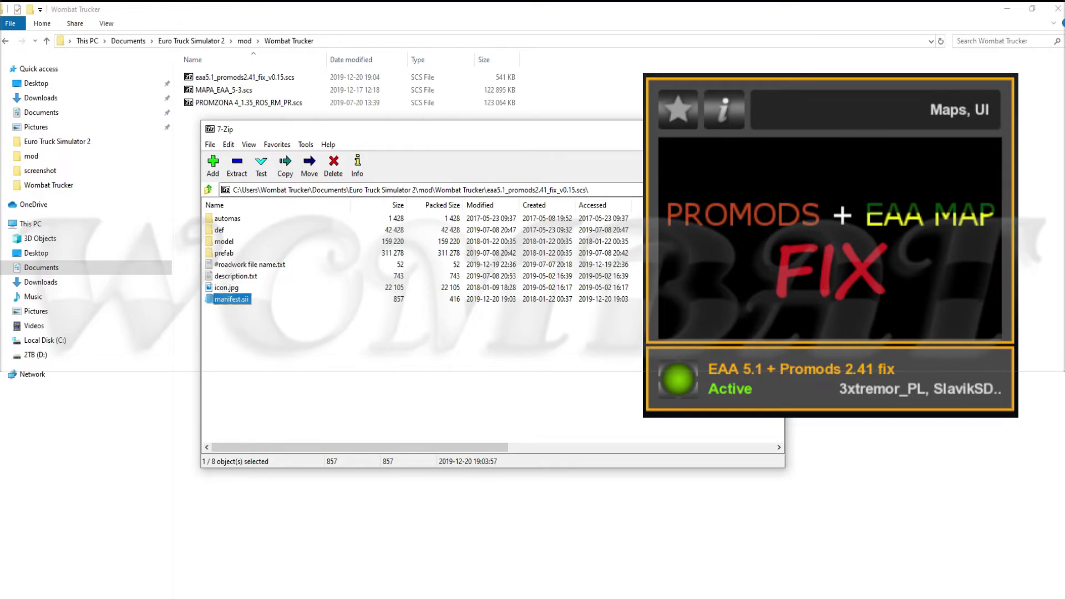
{"action": "key", "text": "alt+F4"}
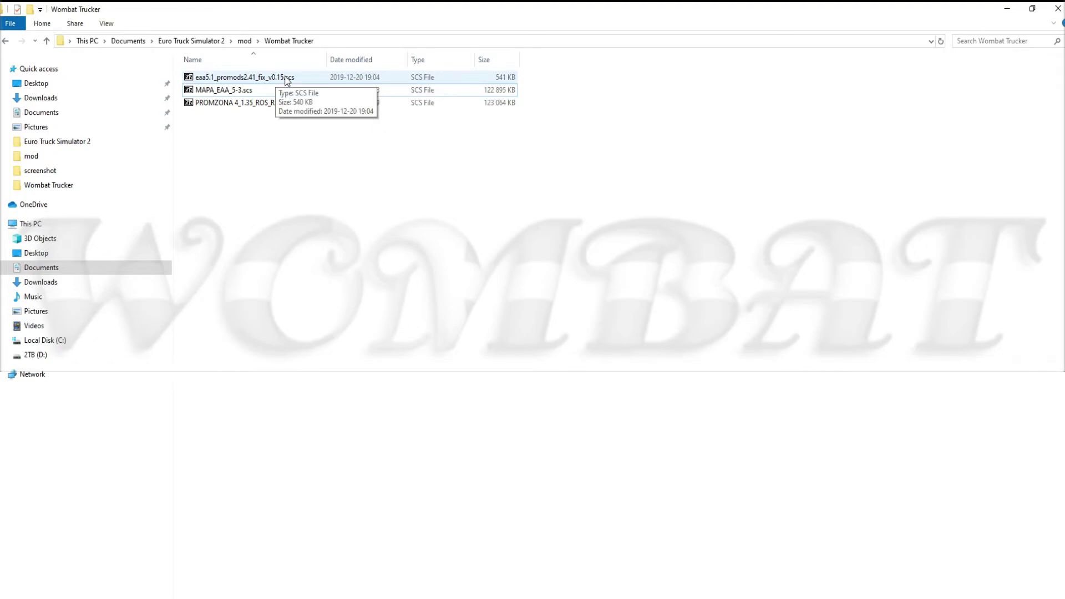
{"action": "double_click", "coordinate": [254, 104]}
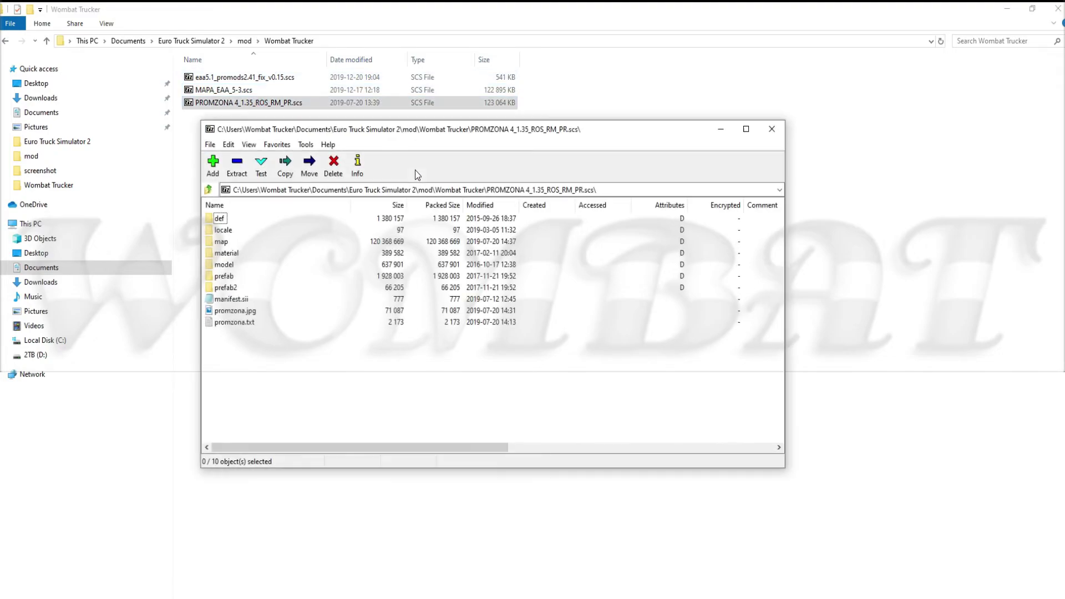
{"action": "double_click", "coordinate": [236, 301]}
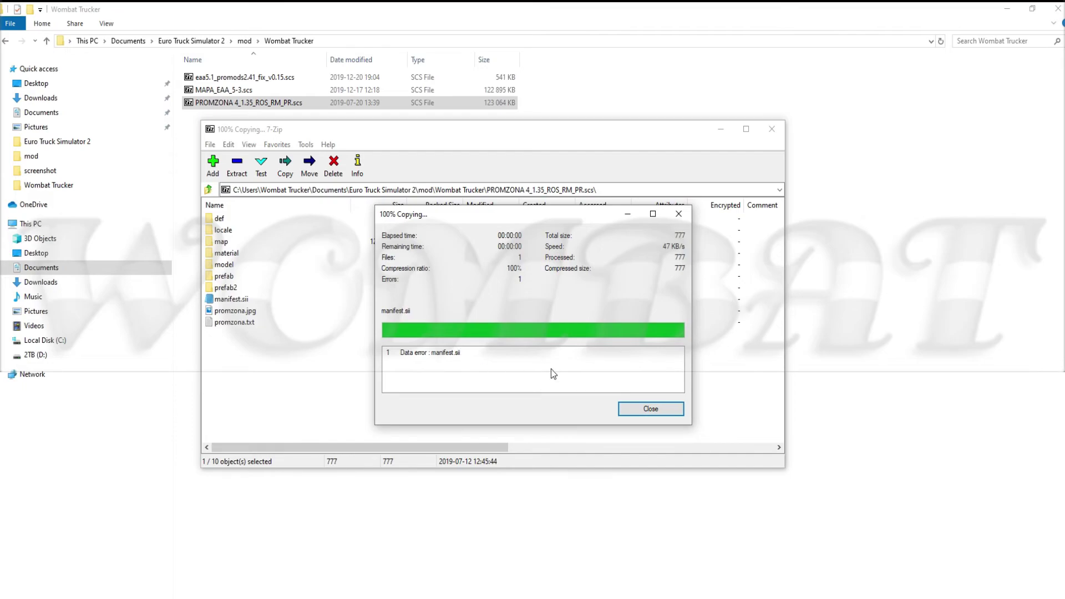
{"action": "left_click", "coordinate": [657, 411]}
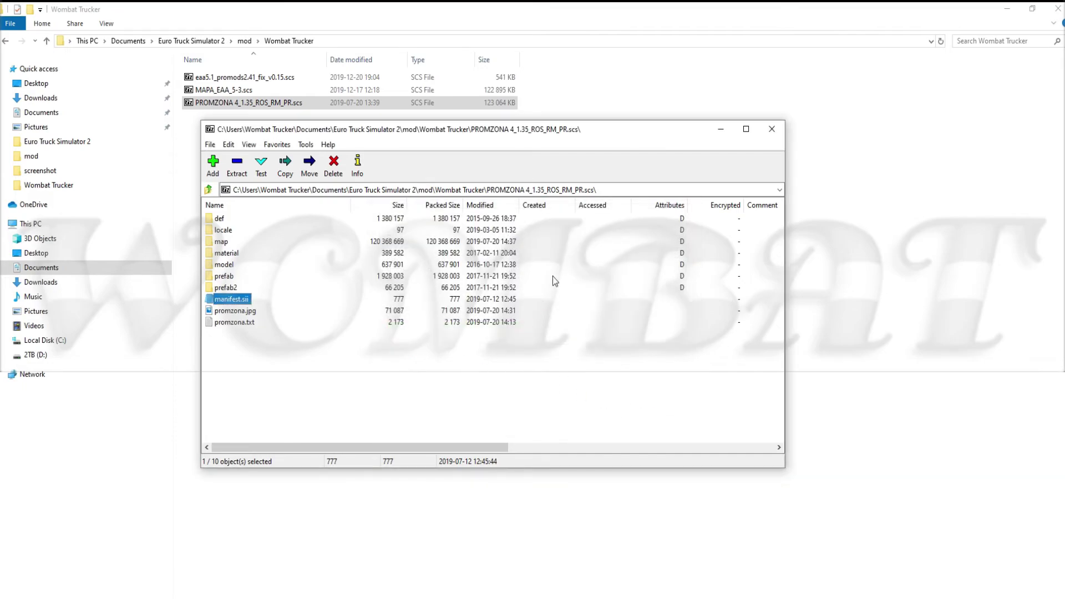
{"action": "left_click", "coordinate": [772, 129]}
{"action": "double_click", "coordinate": [255, 78]}
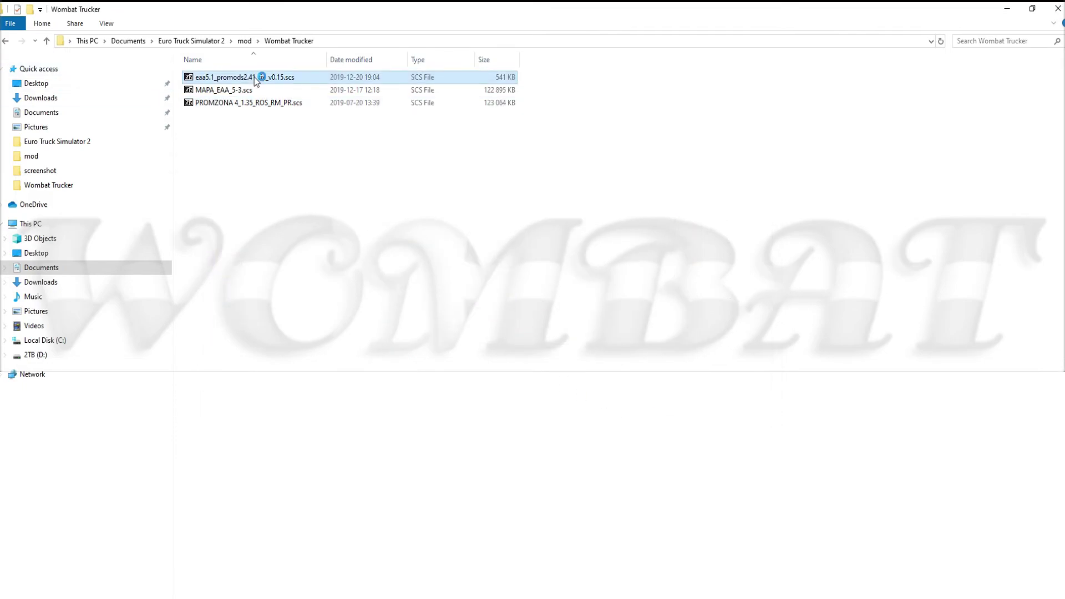
{"action": "left_click", "coordinate": [215, 300]}
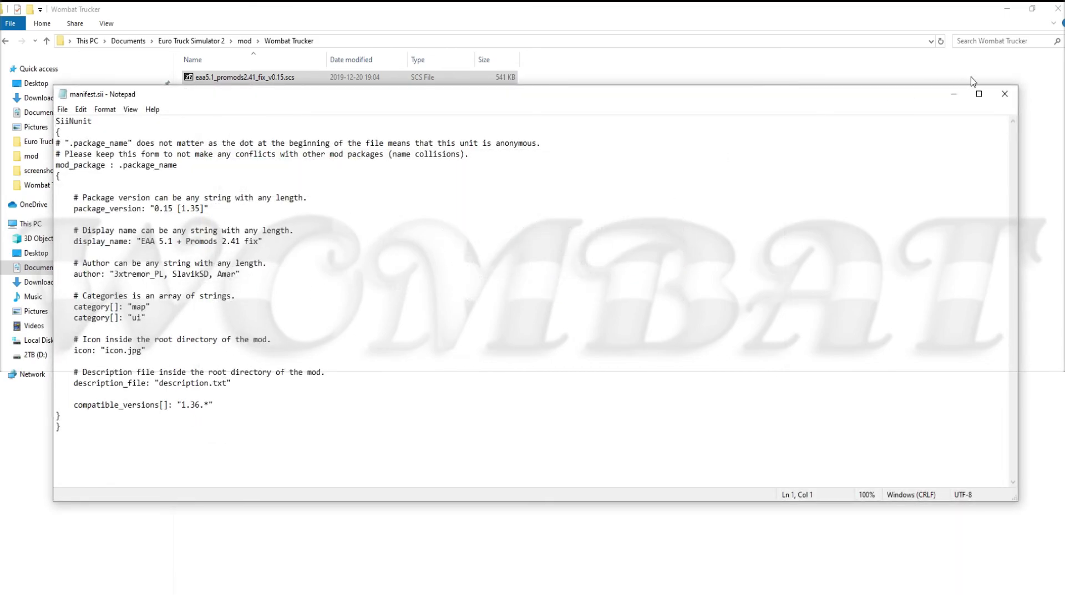
{"action": "left_click", "coordinate": [1005, 96]}
{"action": "left_click", "coordinate": [777, 134]}
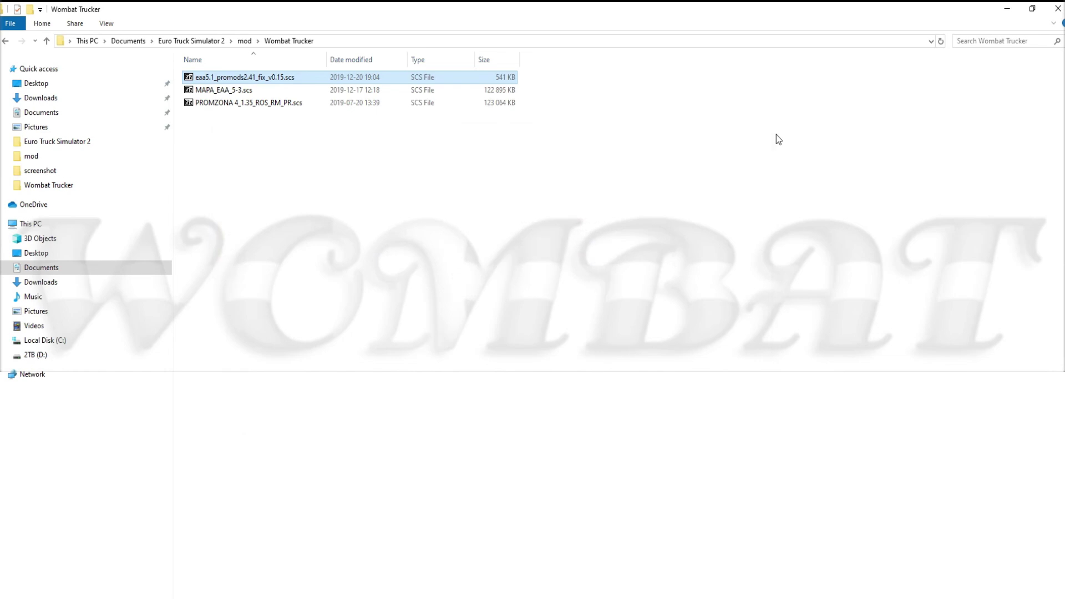